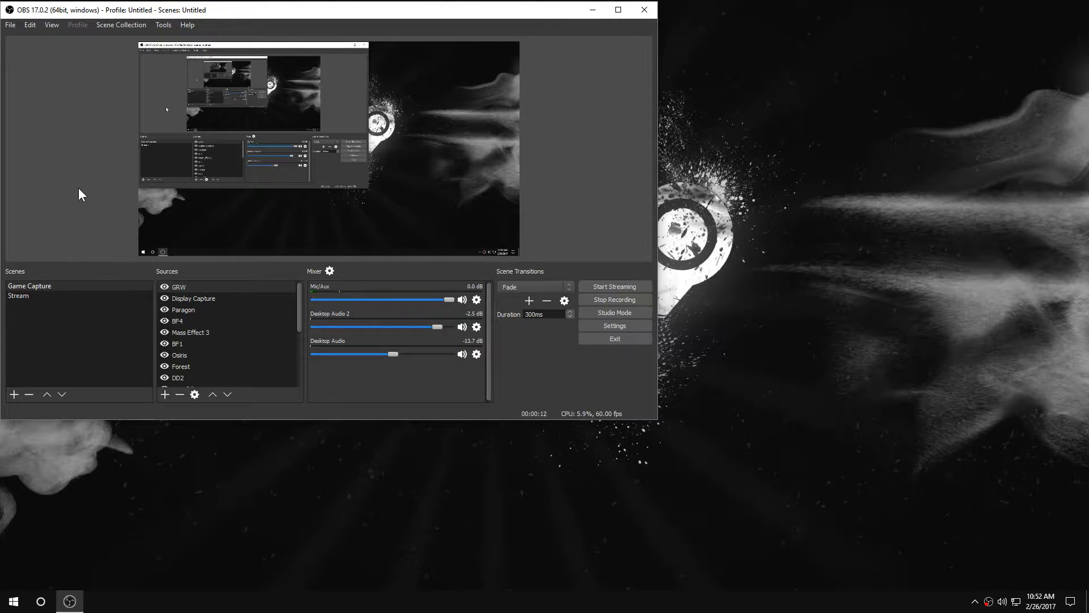
click(13, 606)
click(132, 114)
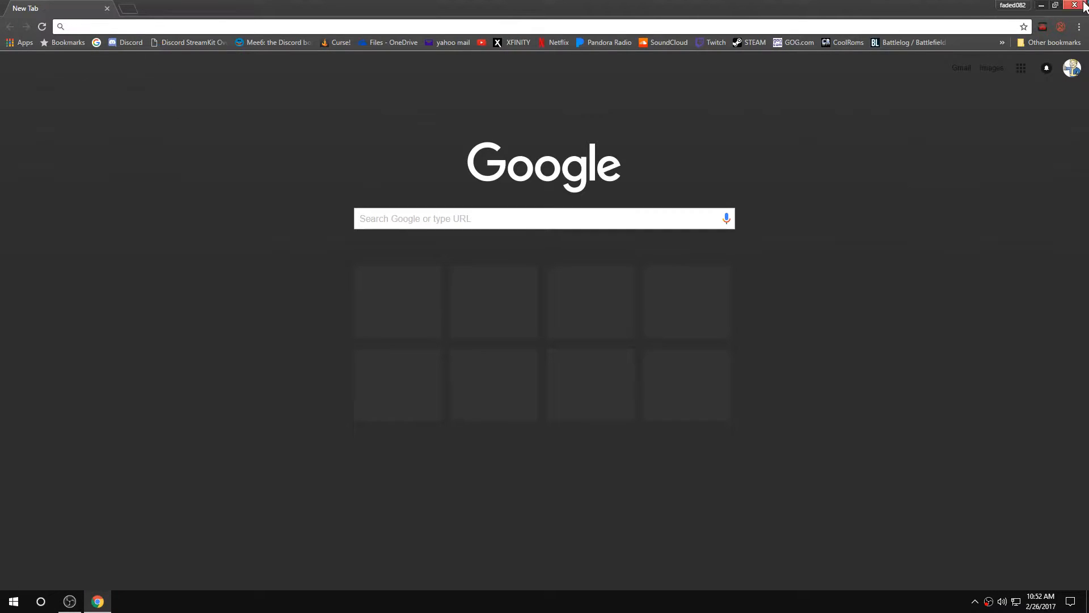
click(1081, 7)
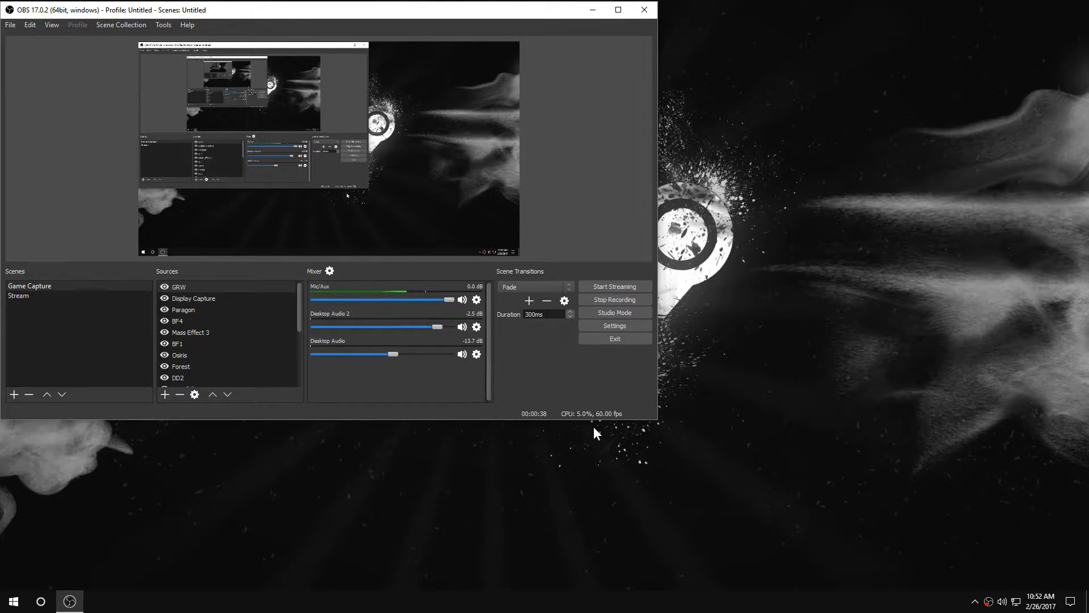
Try the Default theme in the general settings and switch back to the Dark theme
click(625, 328)
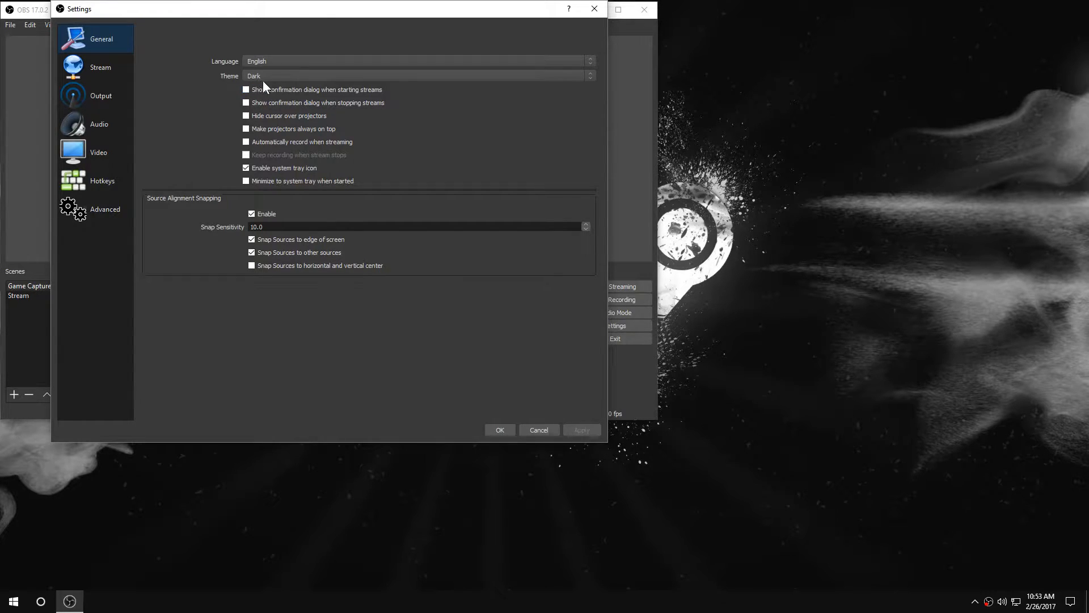
click(587, 76)
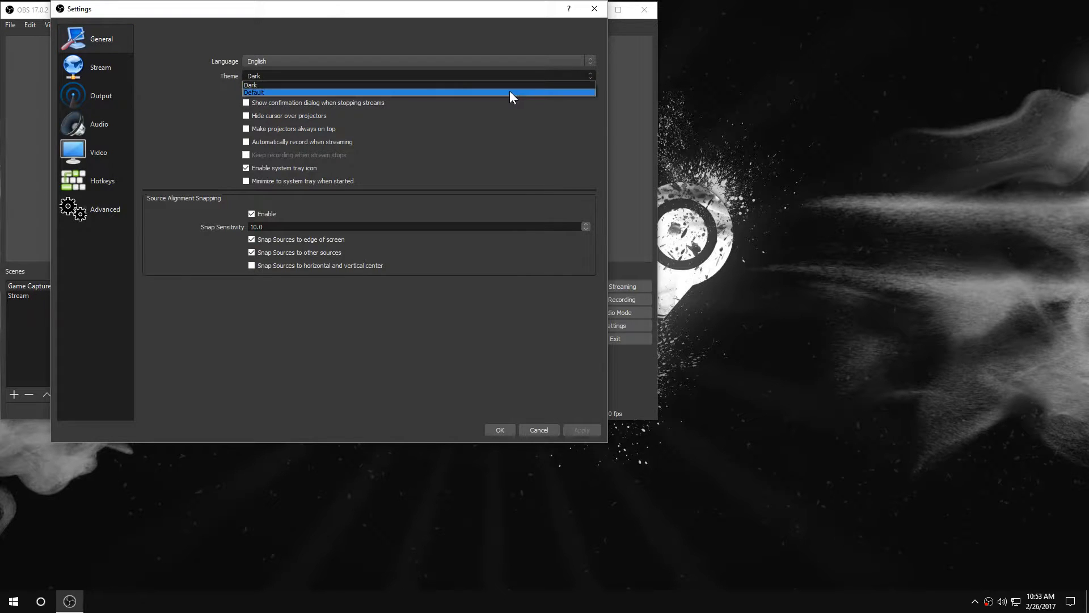
click(509, 90)
click(590, 76)
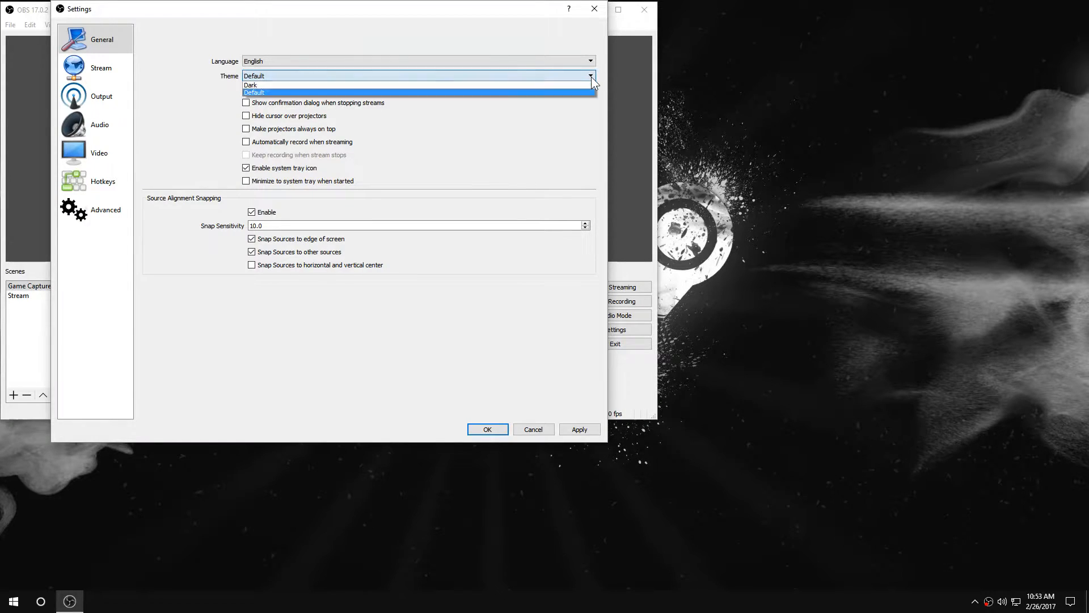
click(560, 86)
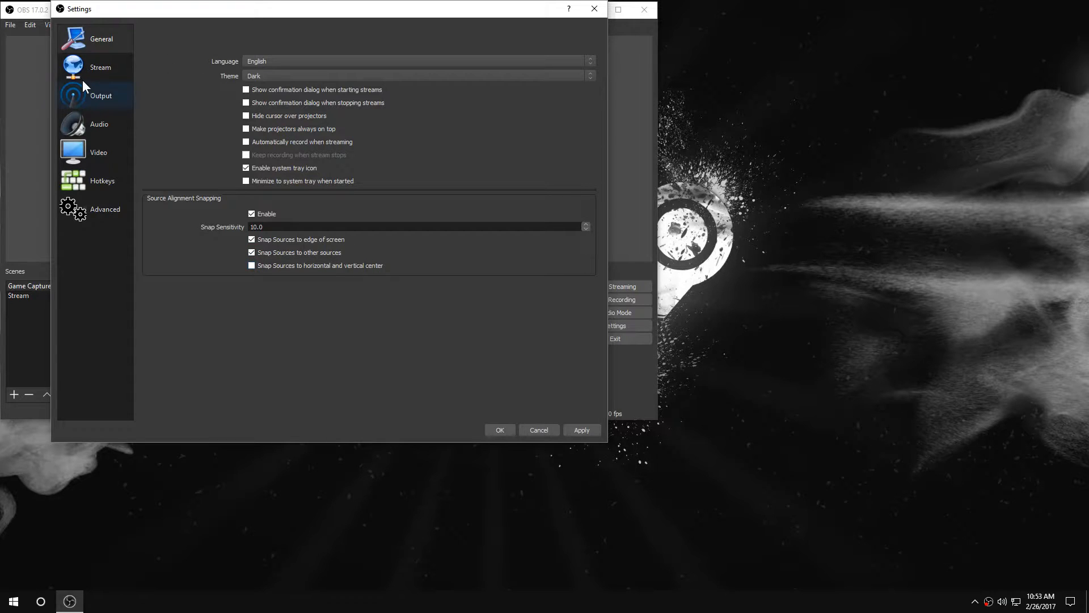
Examine the stream settings and the list of available streaming services without changing the selected service
click(98, 67)
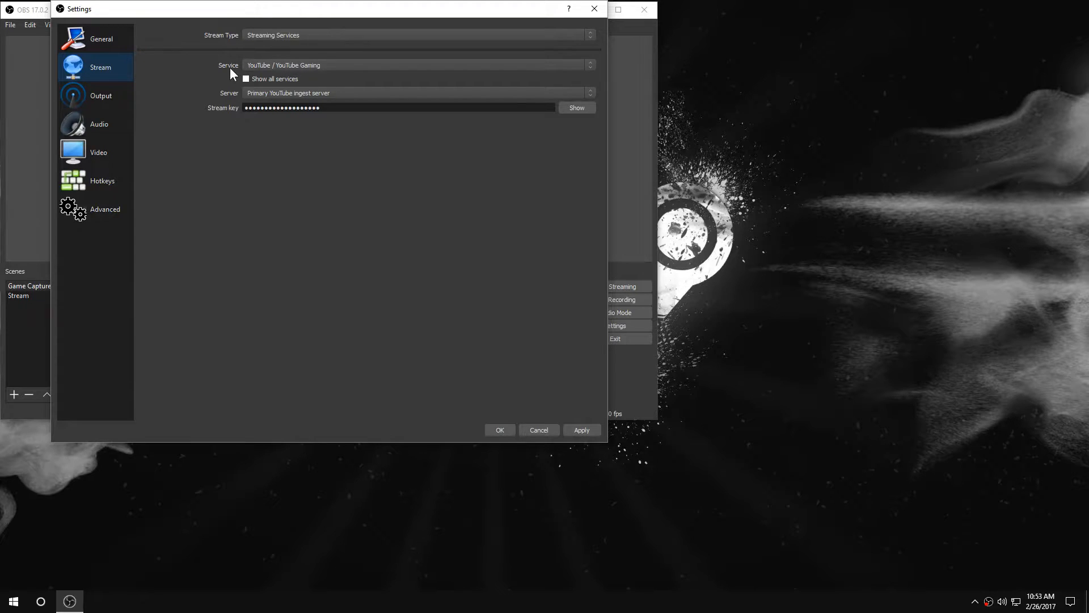
click(594, 65)
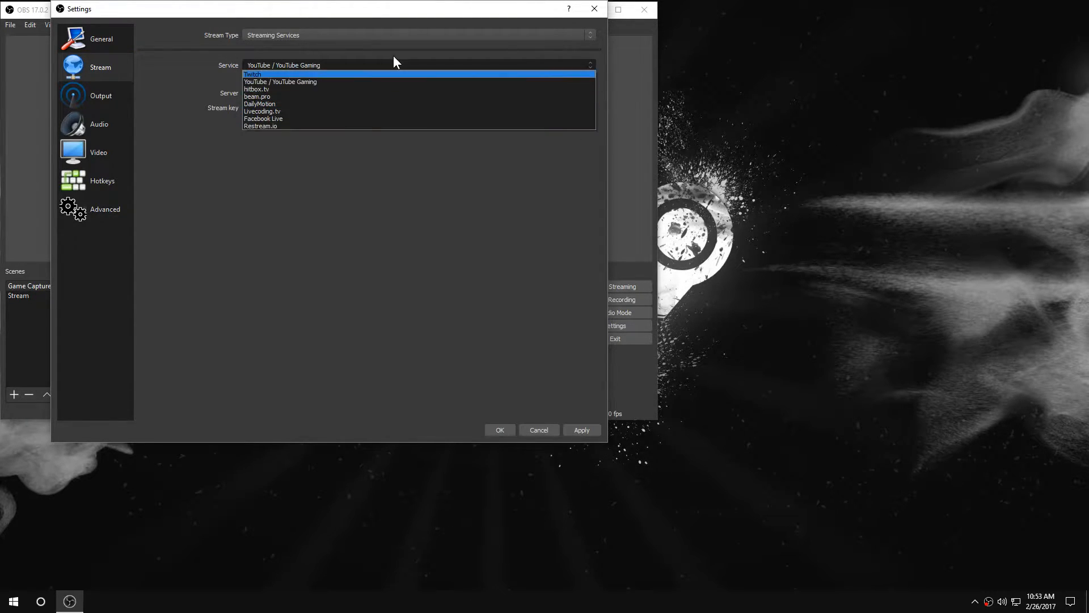
click(295, 168)
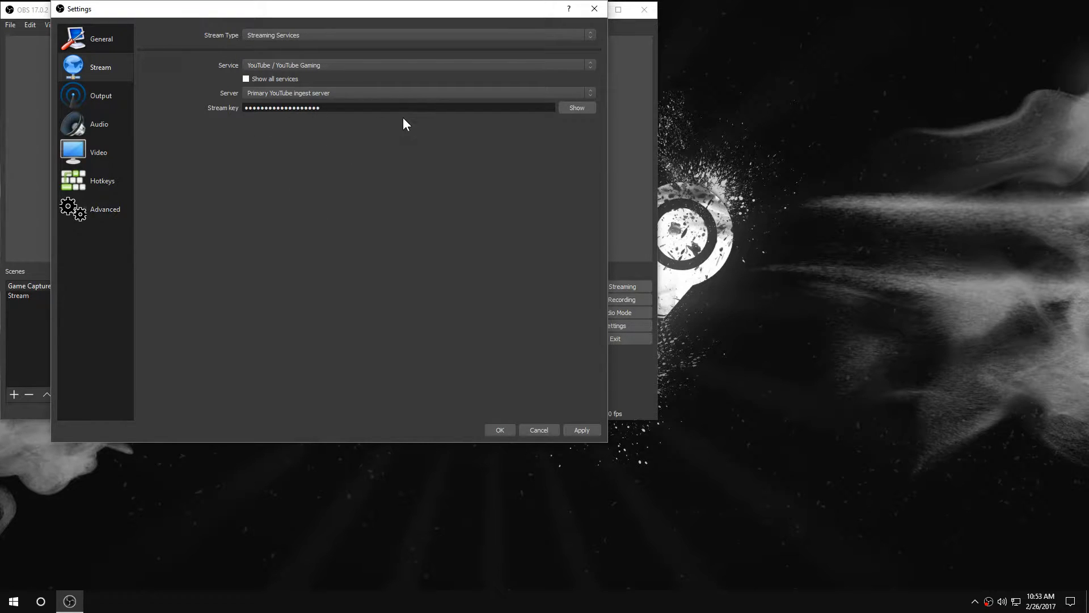
Examine the streaming output settings, including encoder, rate control, bitrate and CPU usage preset
click(106, 99)
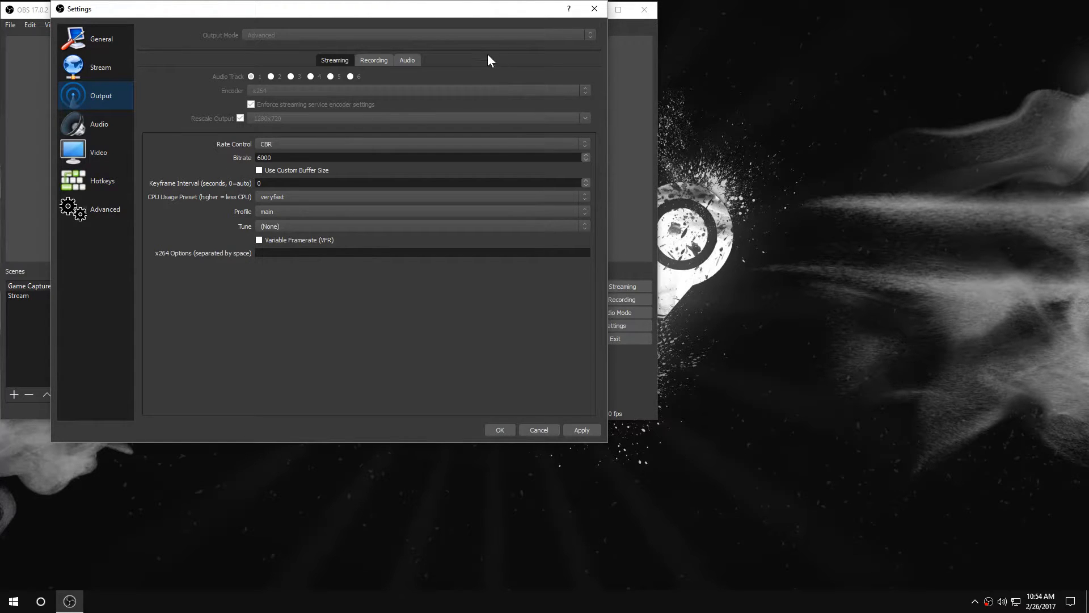
mouse_move(312, 12)
mouse_down()
mouse_move(824, 162)
mouse_move(258, 12)
mouse_move(319, 11)
mouse_up()
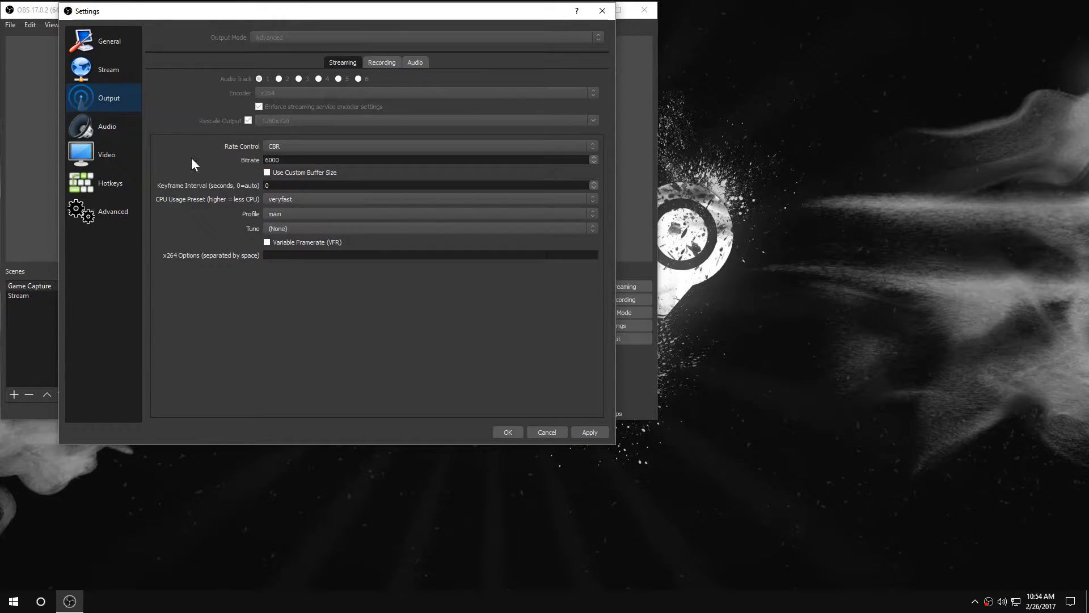
click(12, 601)
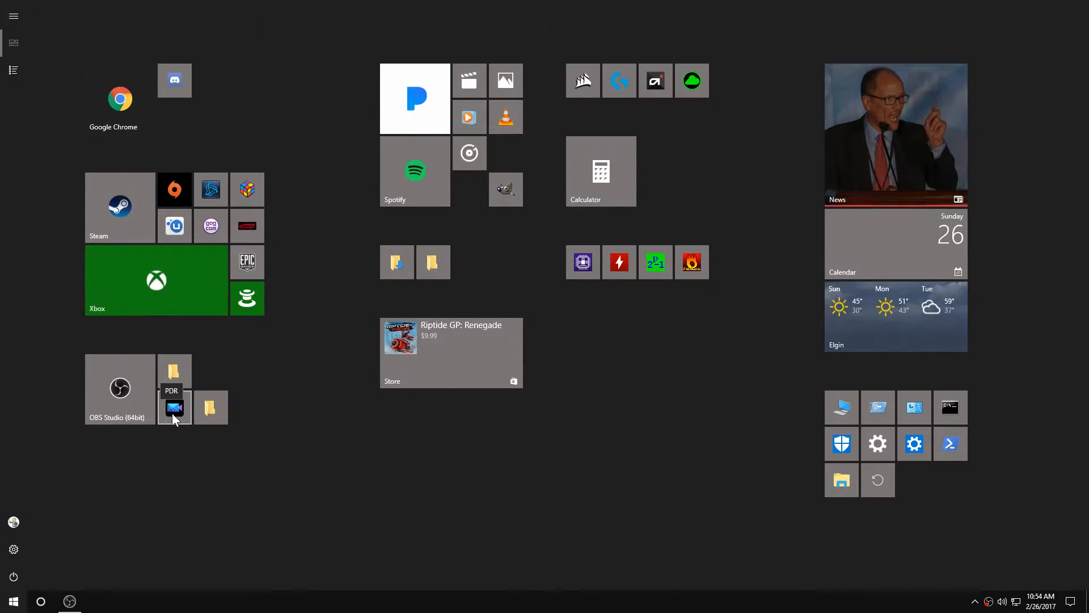
click(23, 602)
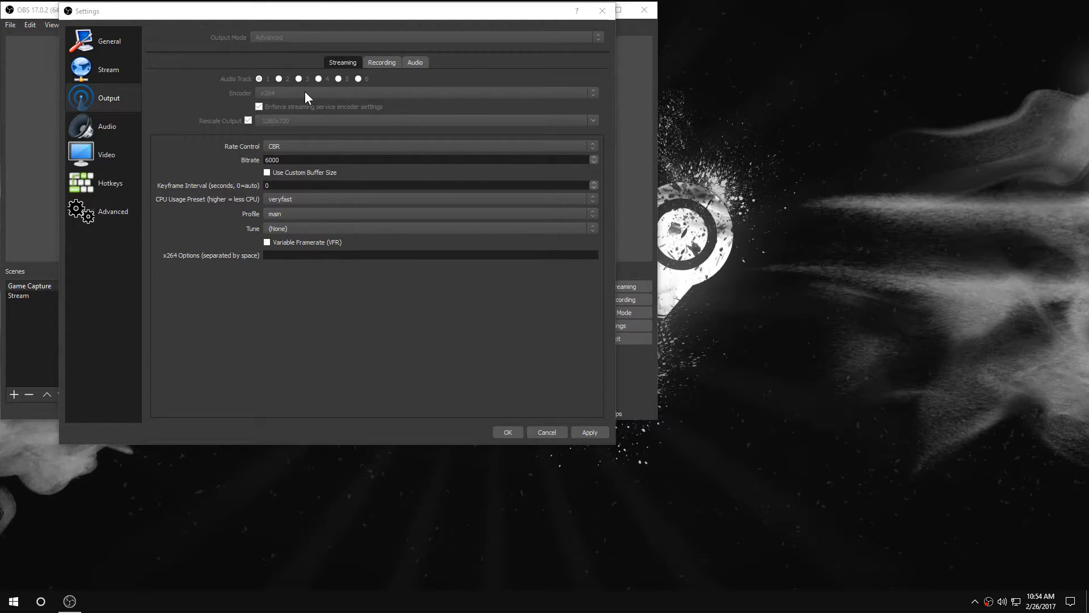
click(593, 91)
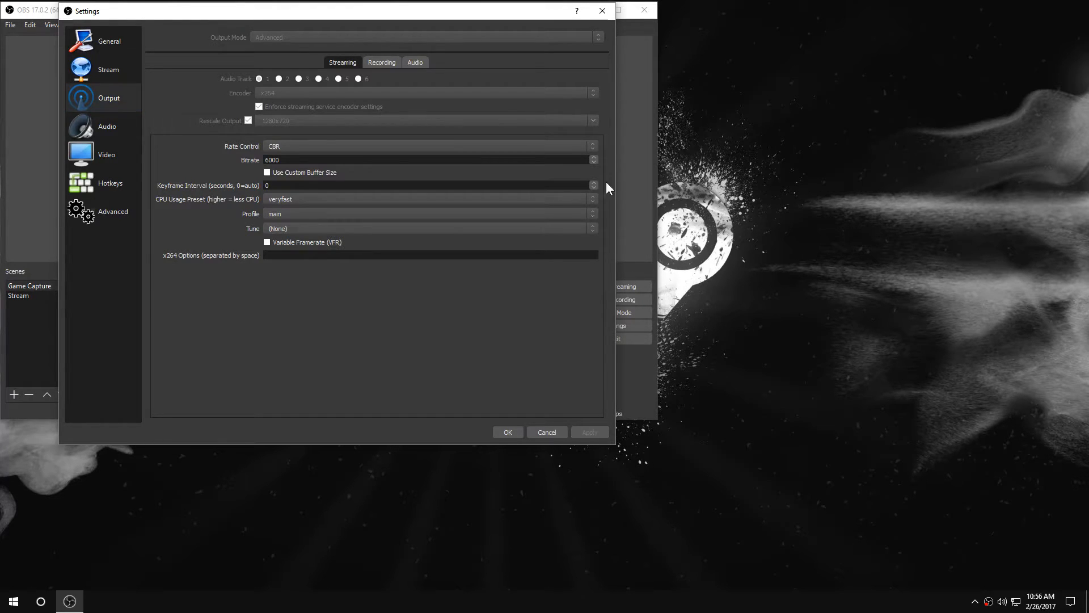
Examine the recording output settings and the audio track bitrates
click(379, 62)
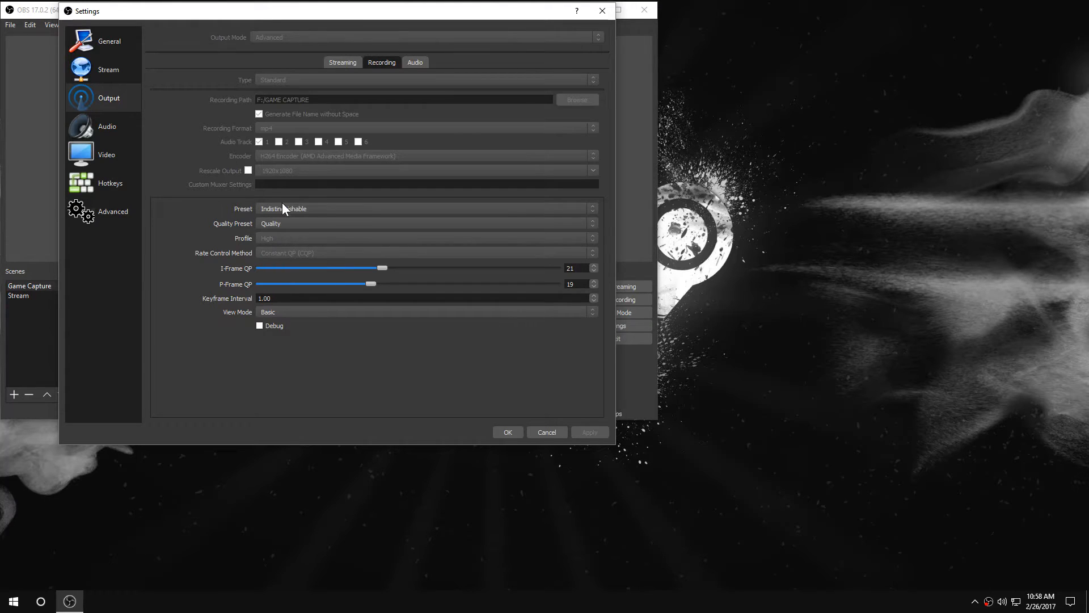
click(417, 63)
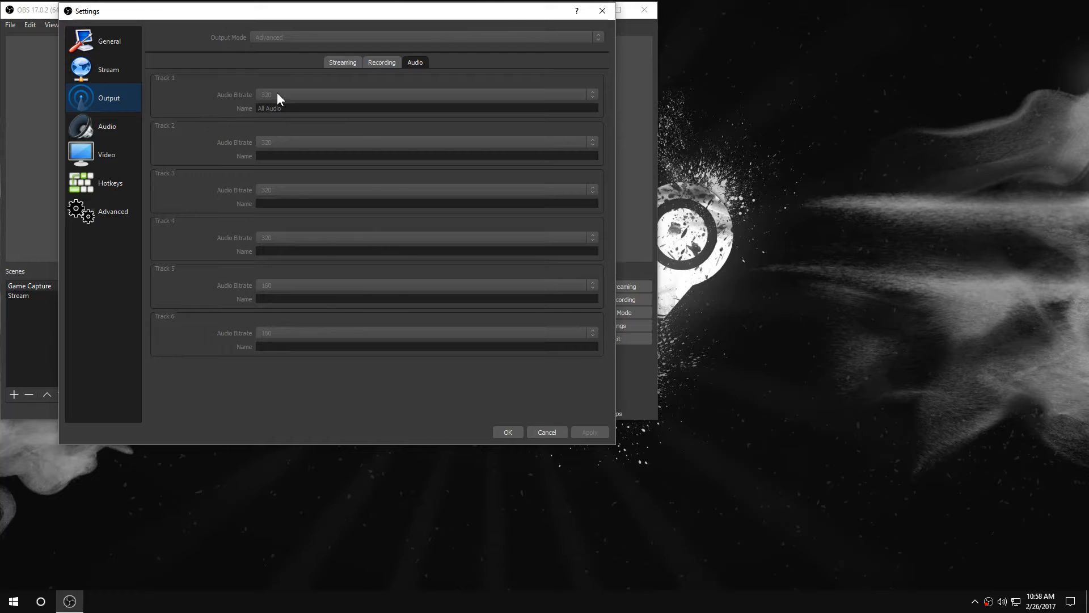
click(353, 63)
Review the audio, video, hotkey, advanced and general settings, and close the settings dialog
click(111, 128)
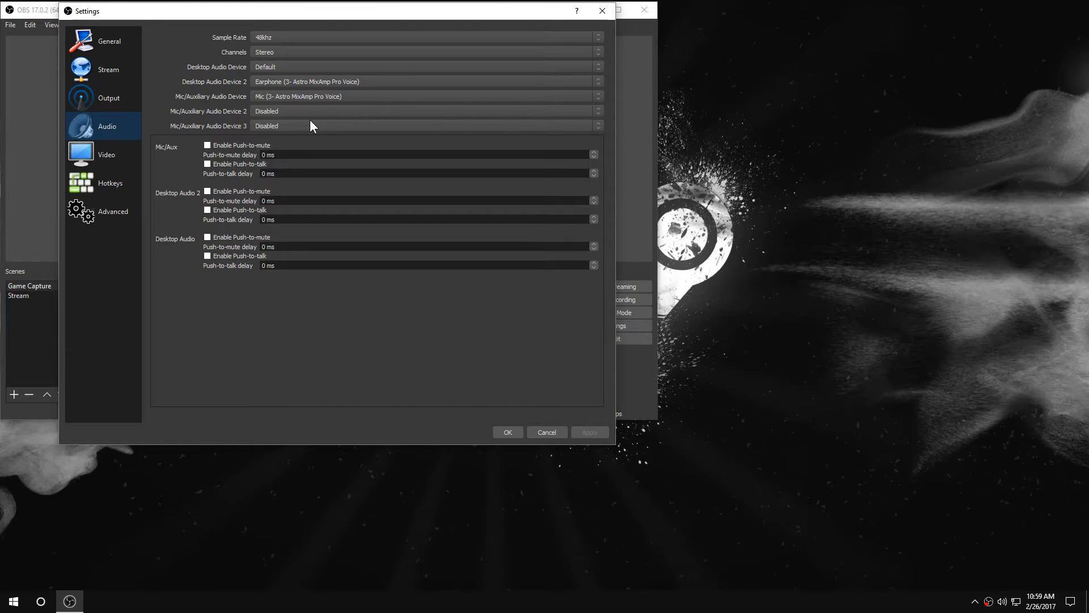
click(110, 156)
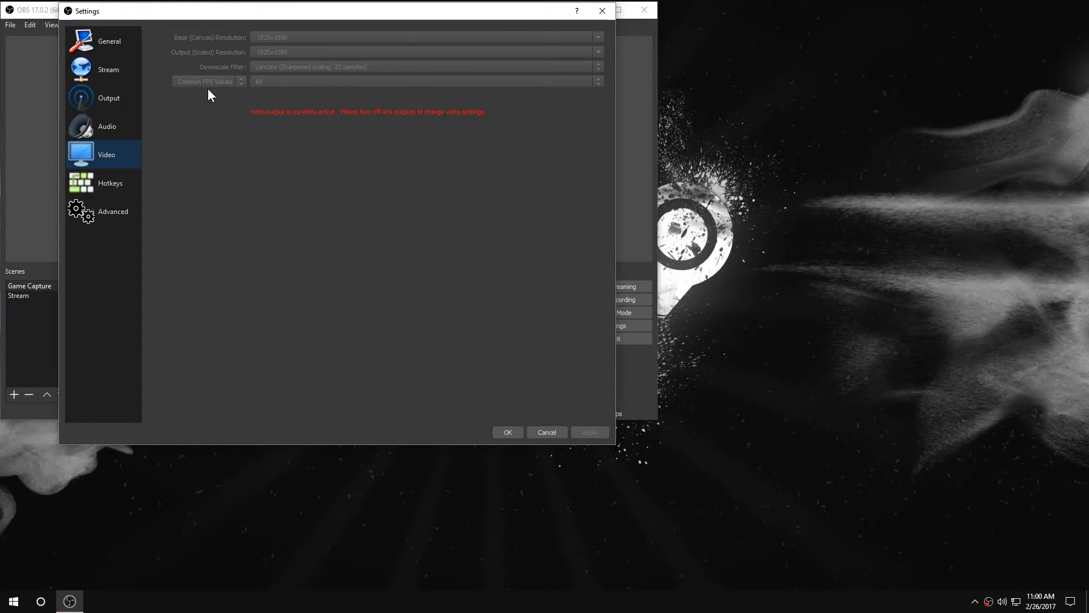
click(107, 183)
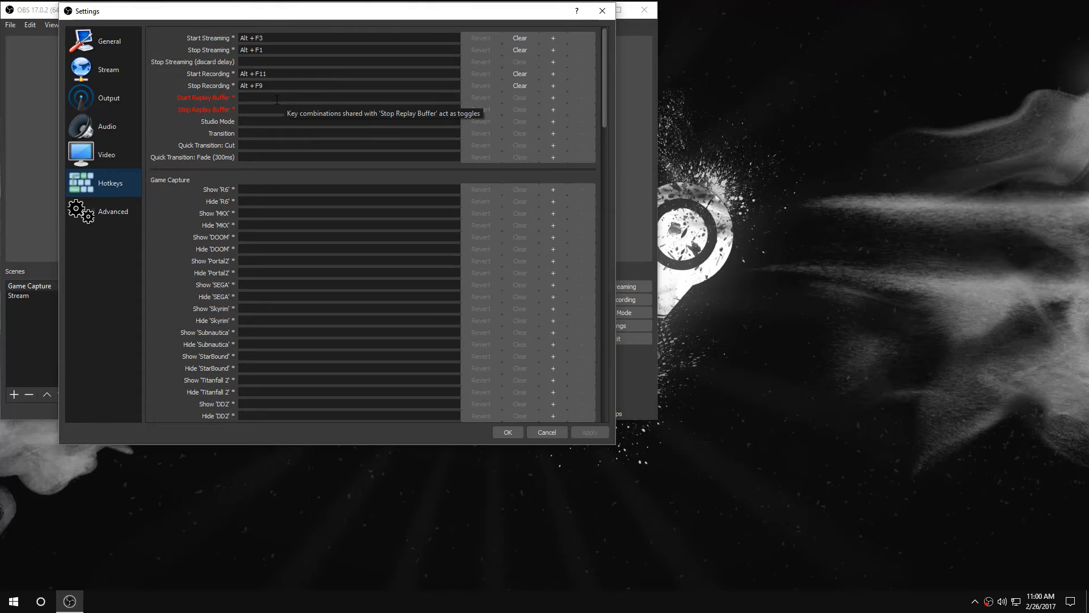
click(108, 217)
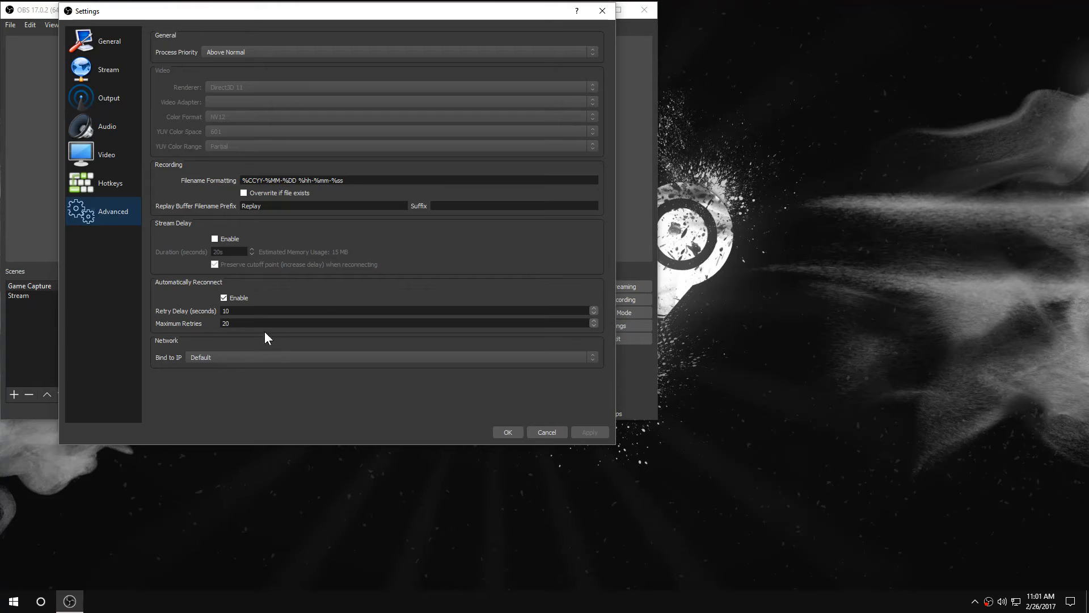
click(99, 52)
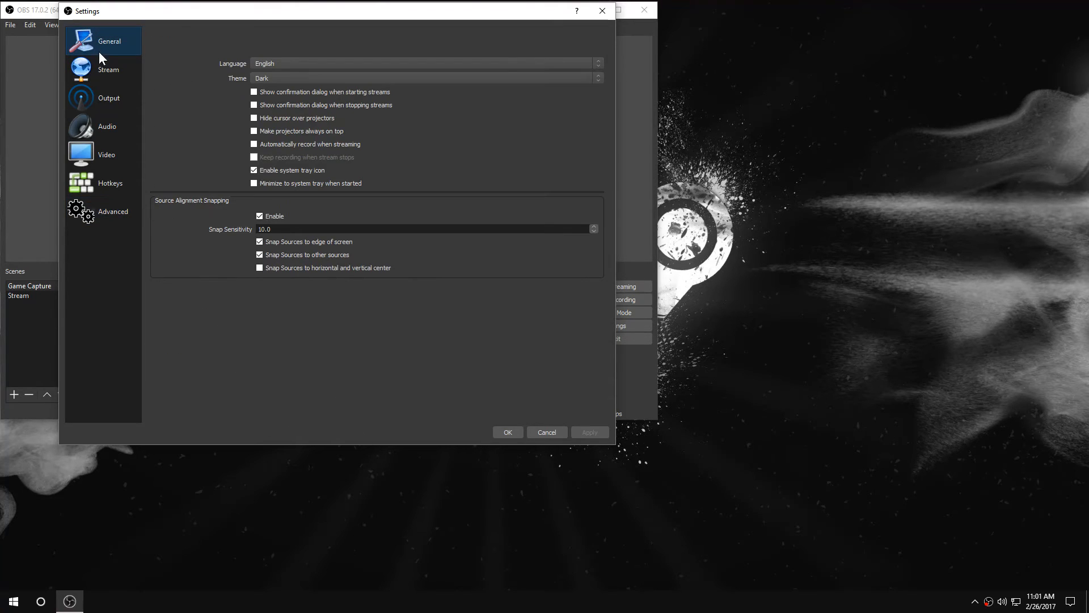
click(509, 434)
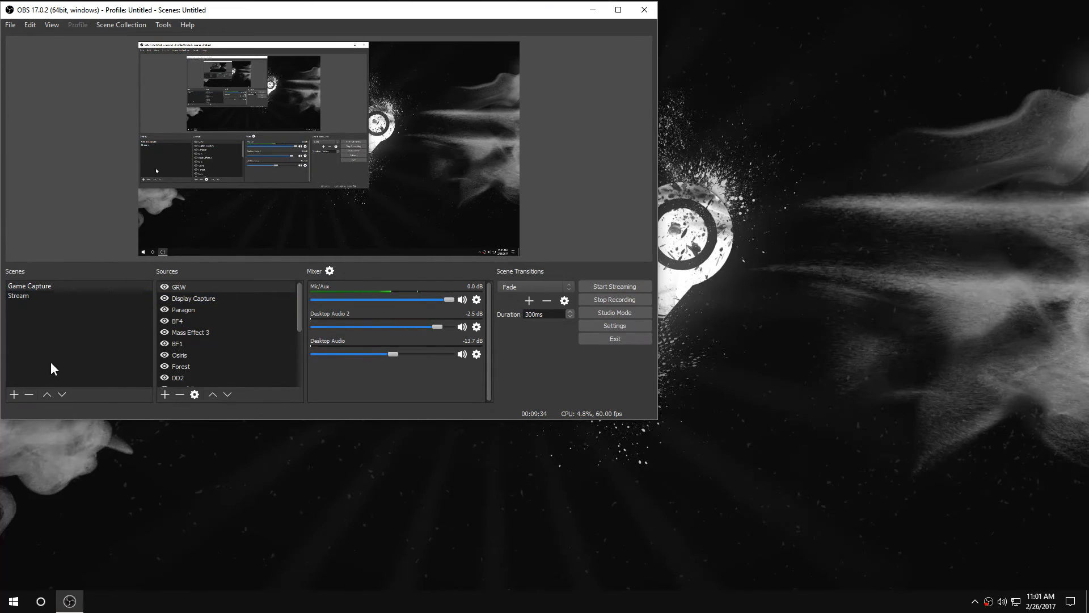
Start adding a new scene and cancel at the scene name dialog
right_click(38, 349)
click(67, 359)
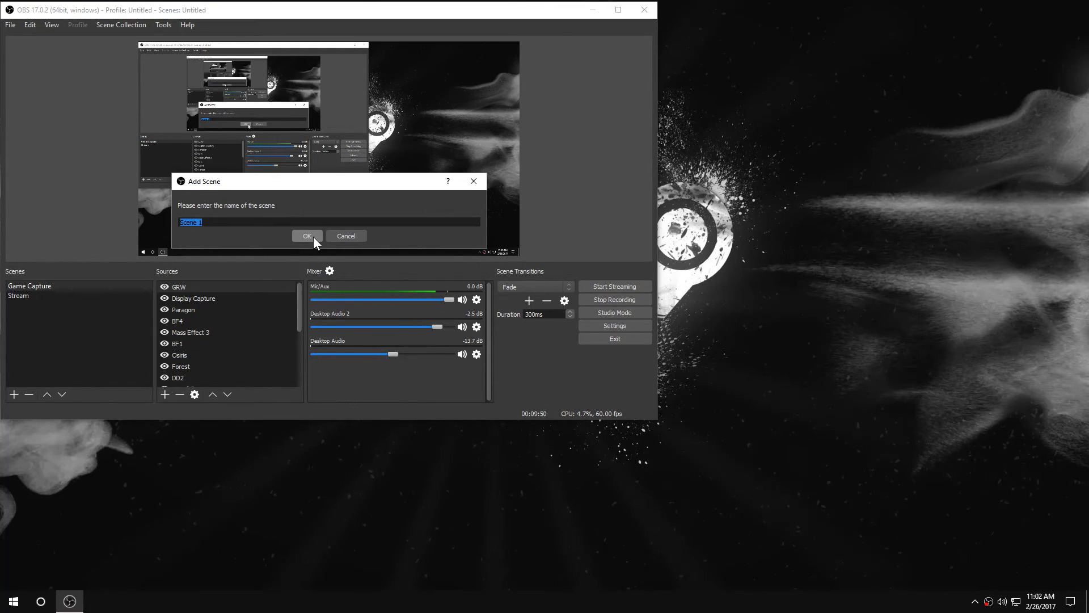
click(355, 233)
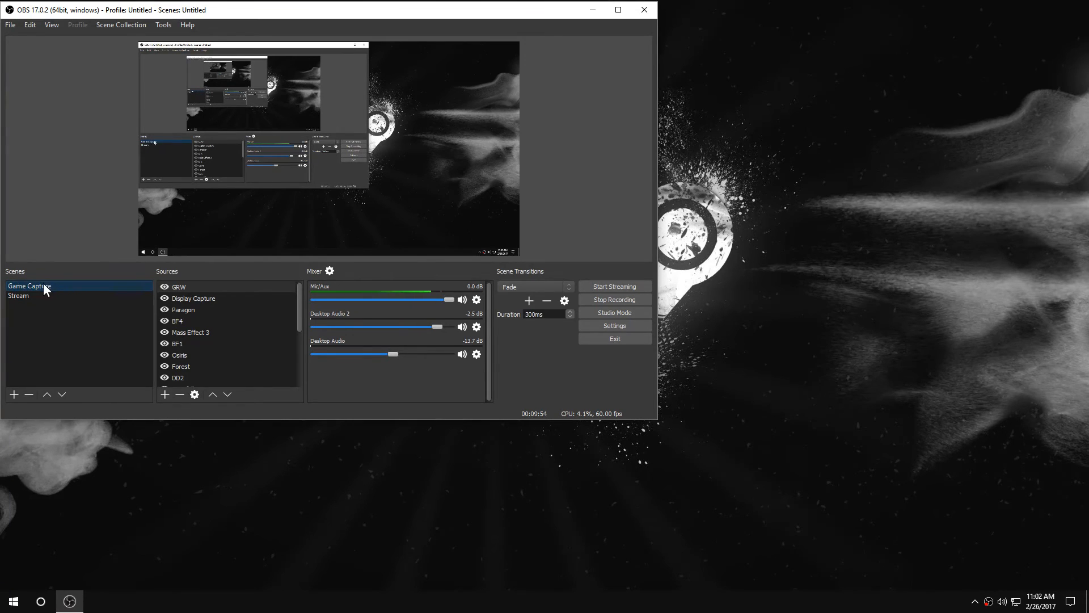
Start adding a new Game Capture source to the Game Capture scene and cancel its creation
click(210, 344)
right_click(250, 321)
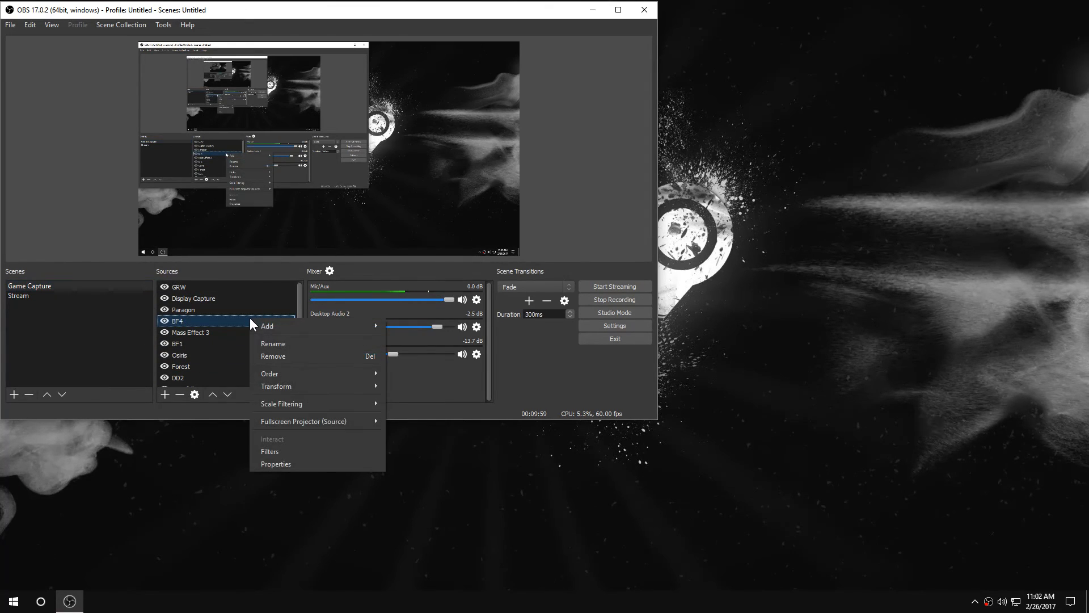
mouse_move(278, 329)
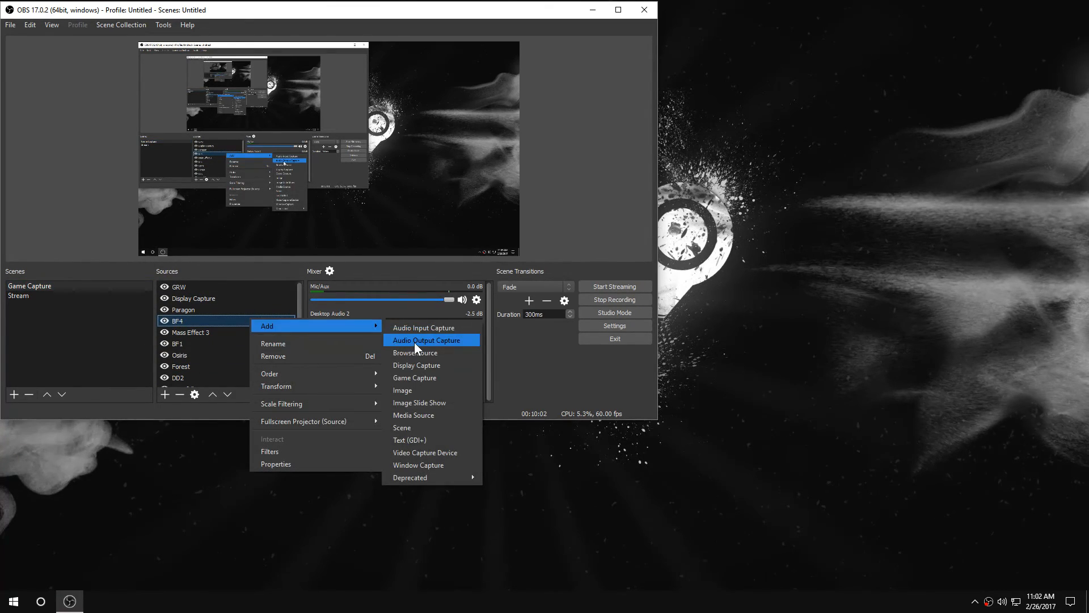
mouse_move(352, 328)
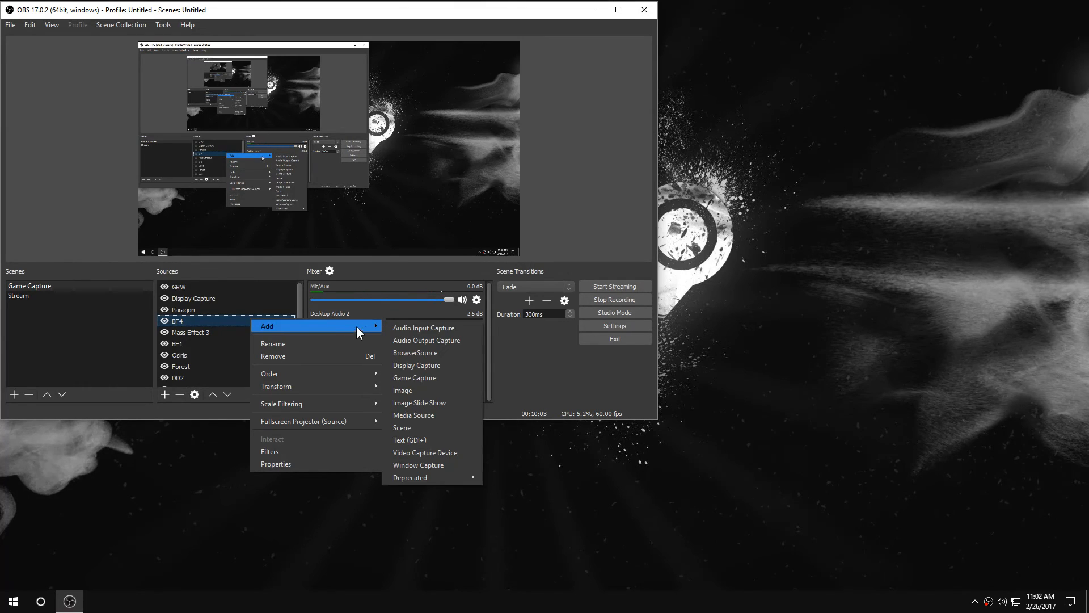
click(437, 377)
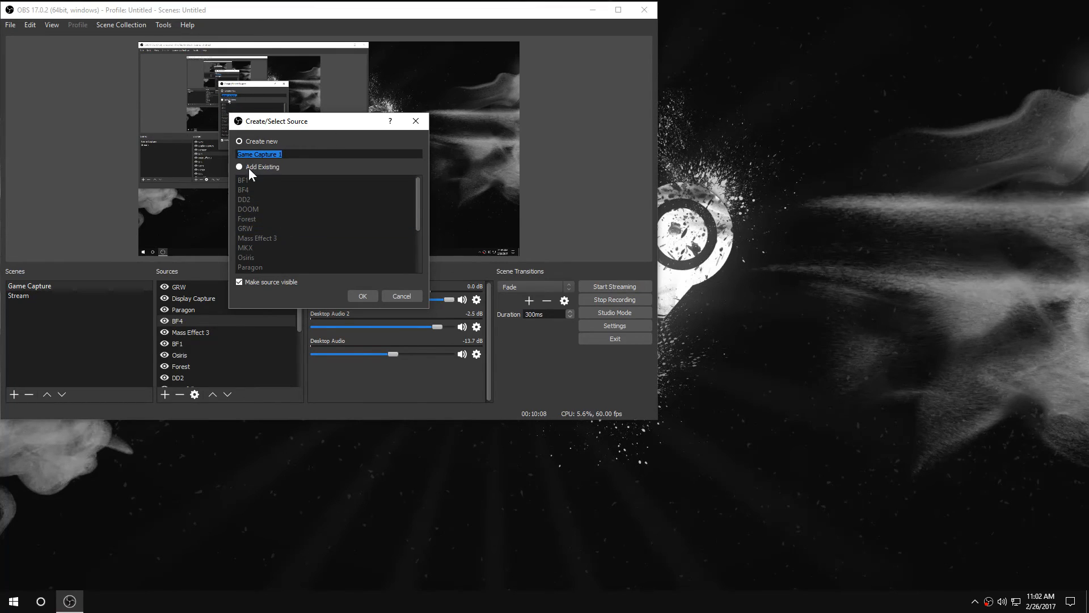
click(402, 296)
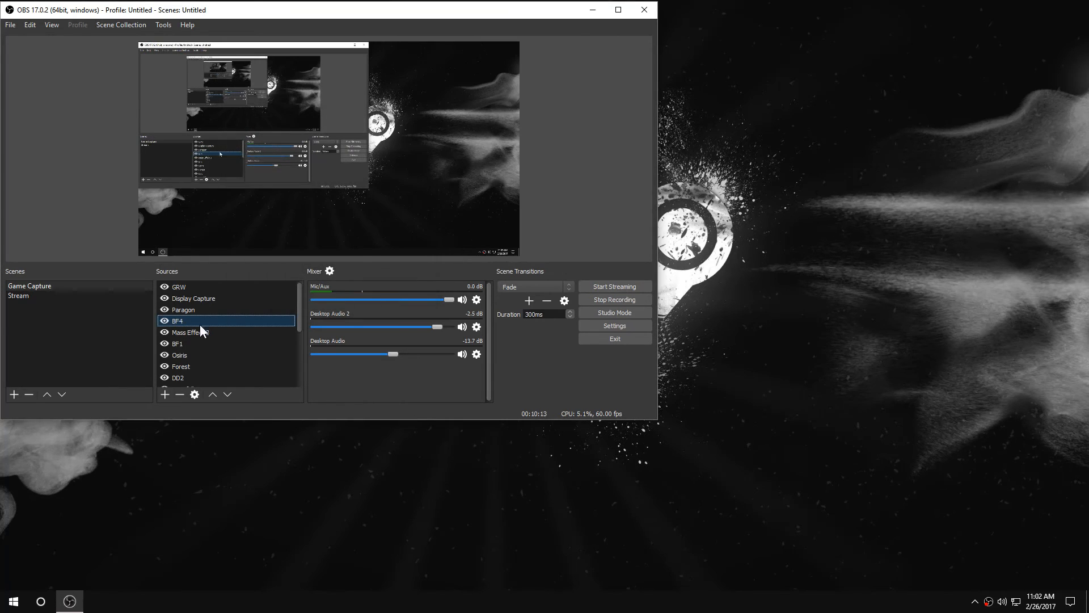
Examine the capture mode and window options in the BF4 source's properties and close them without changes
right_click(248, 323)
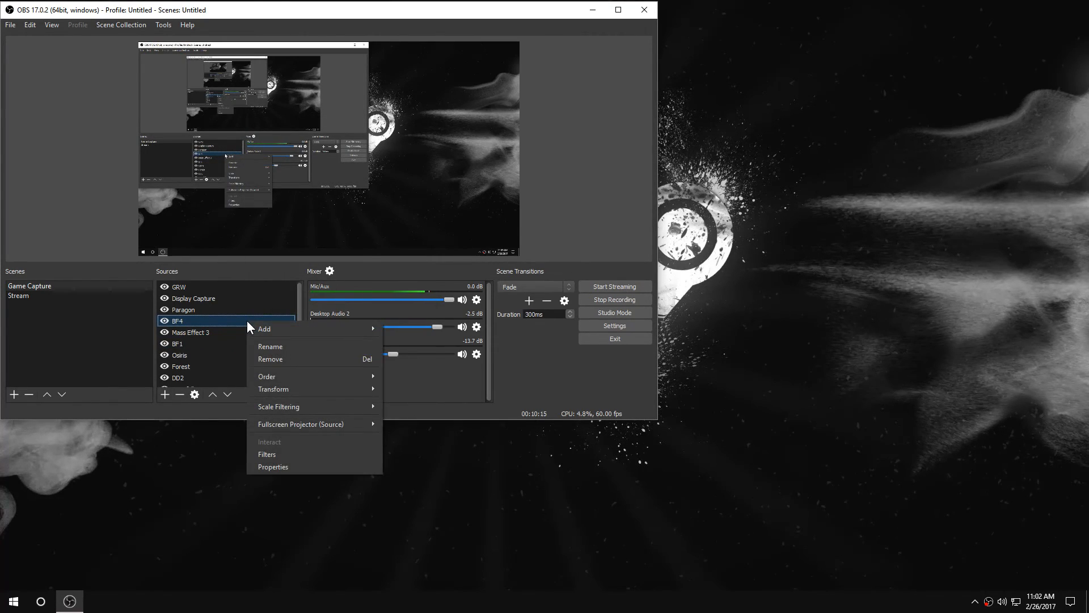
click(279, 466)
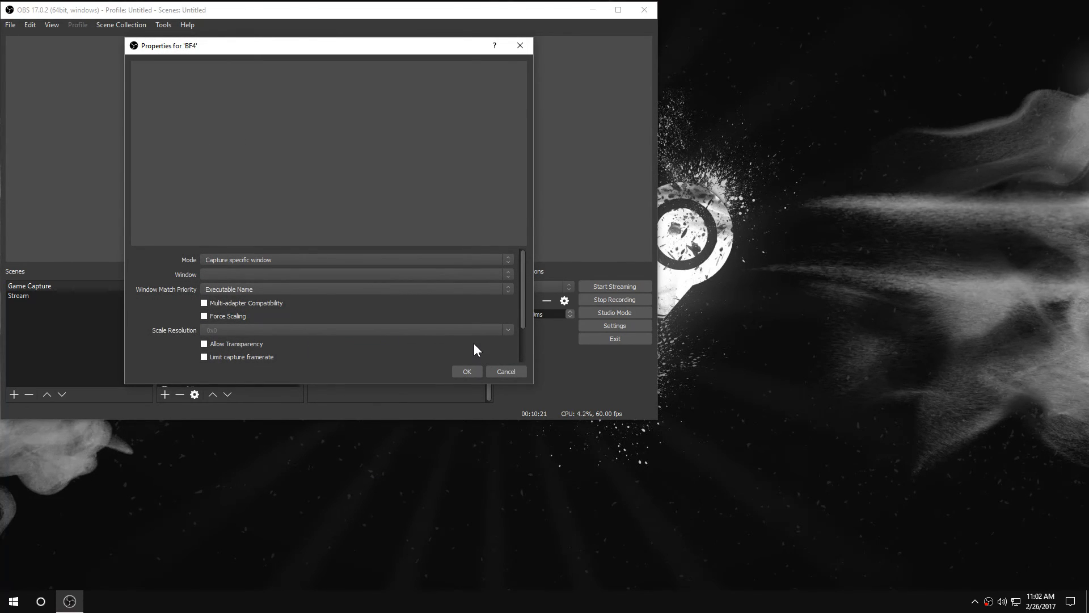
click(389, 260)
click(389, 260)
click(328, 273)
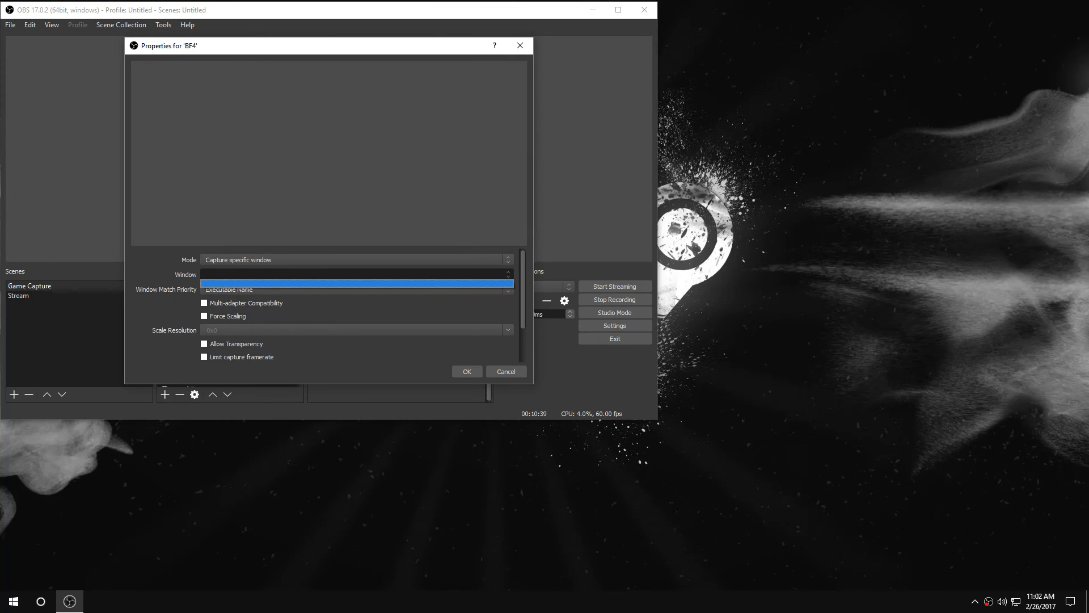
click(502, 371)
click(501, 371)
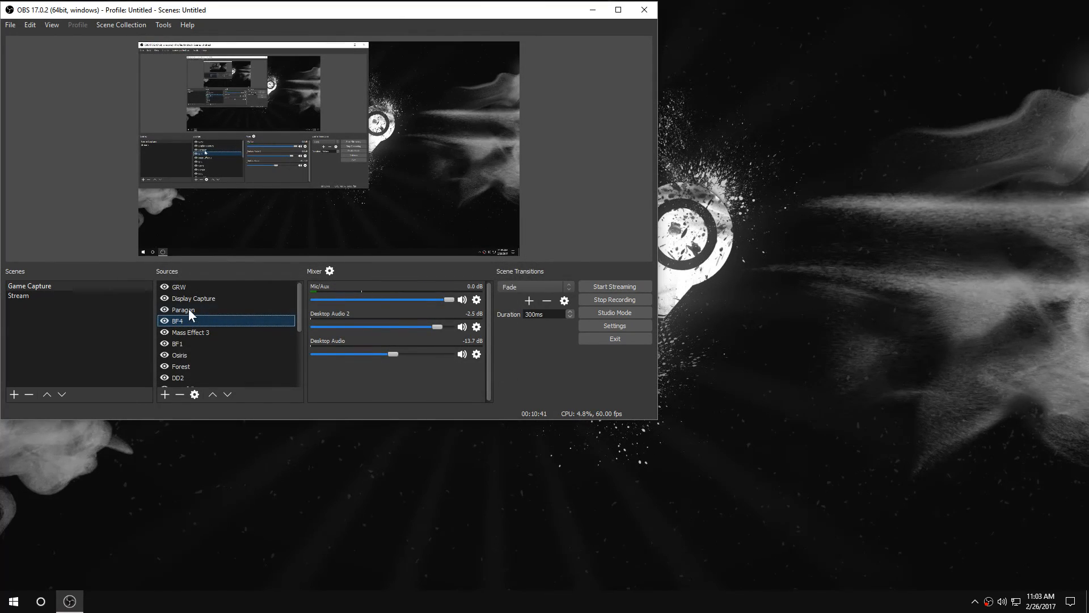
Start adding a new Display Capture source to the Game Capture scene and cancel its creation
click(204, 298)
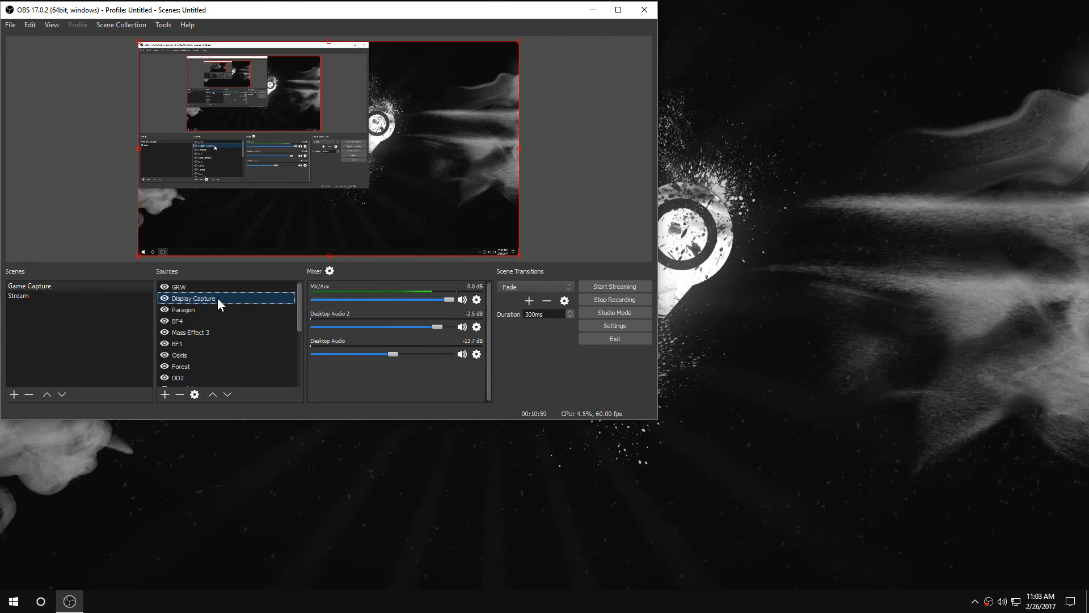
right_click(218, 299)
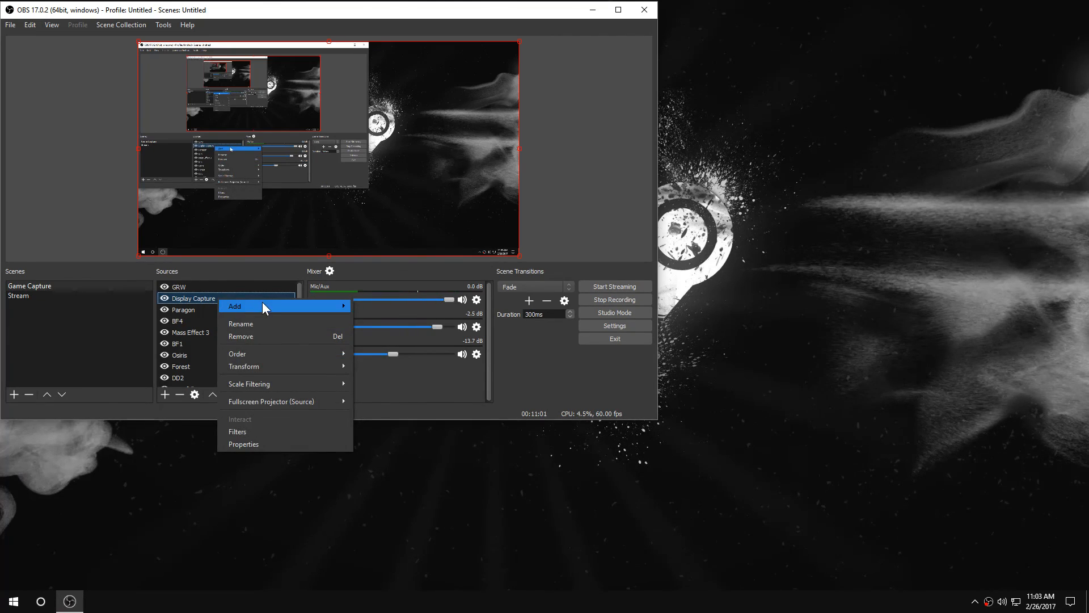
mouse_move(269, 305)
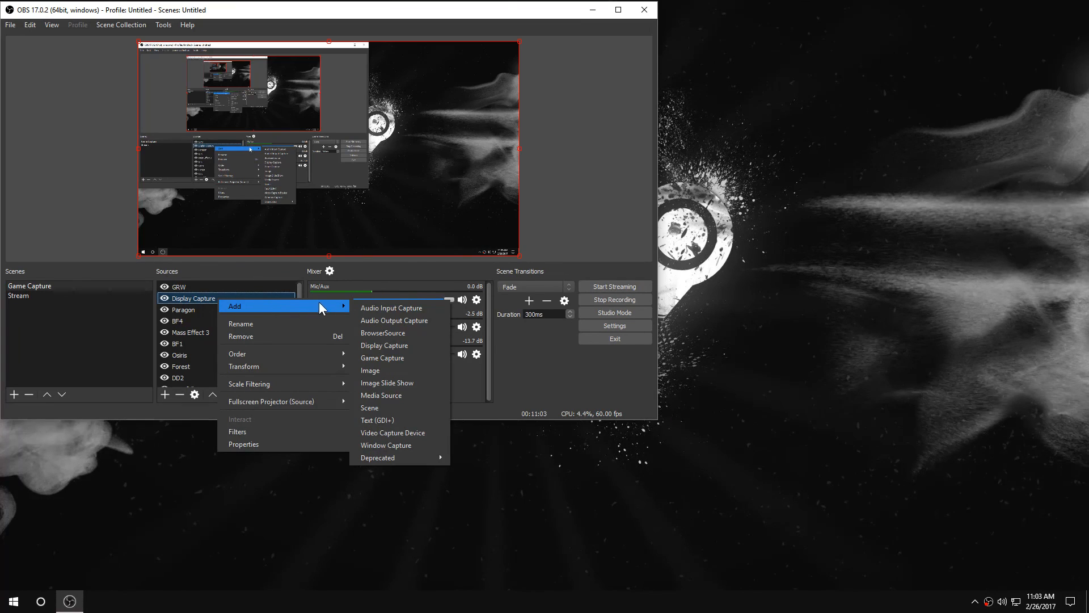
click(417, 346)
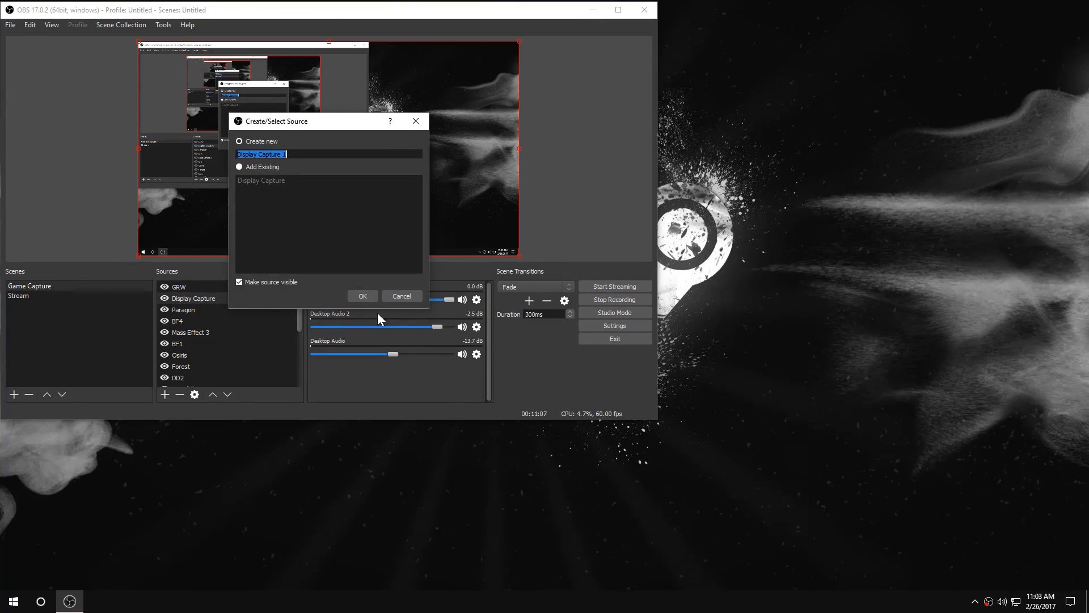
click(411, 296)
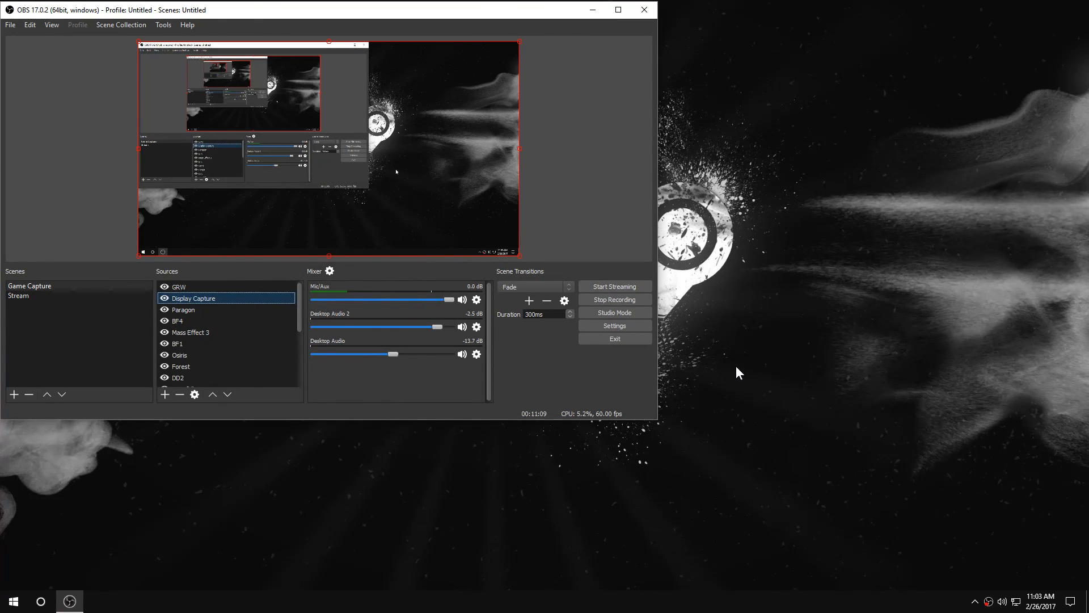